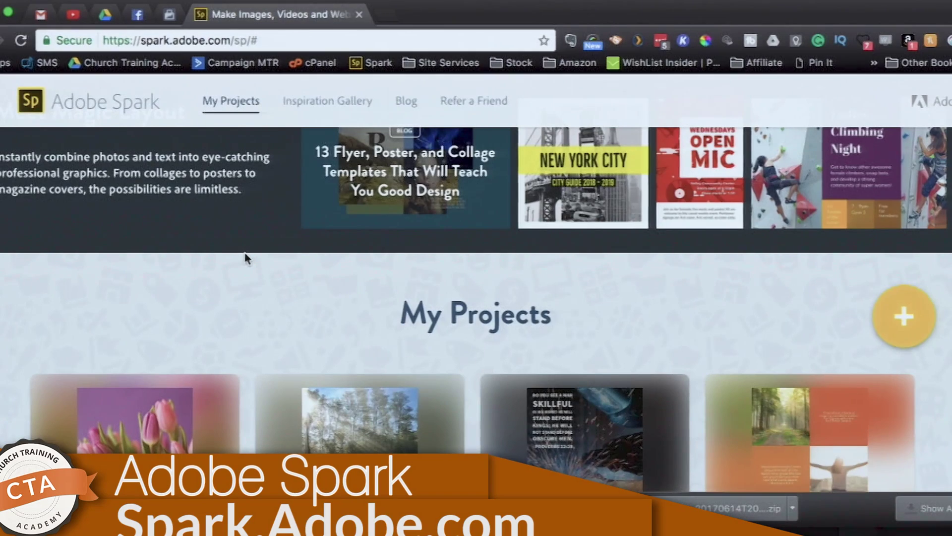
# Open Bible Gateway in a new tab and select the full John 3:16 NIV verse text.
pyautogui.scroll(-3, 245, 258)
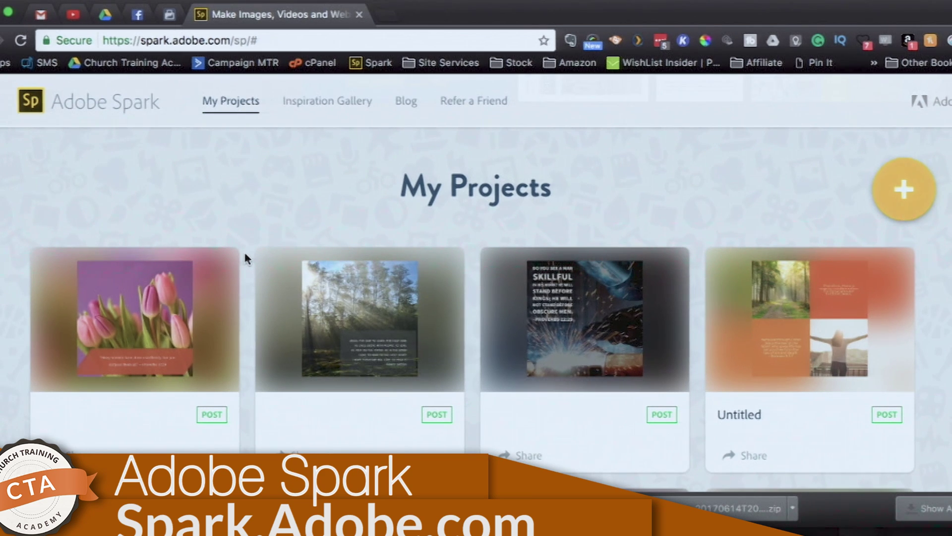
pyautogui.scroll(-2, 245, 256)
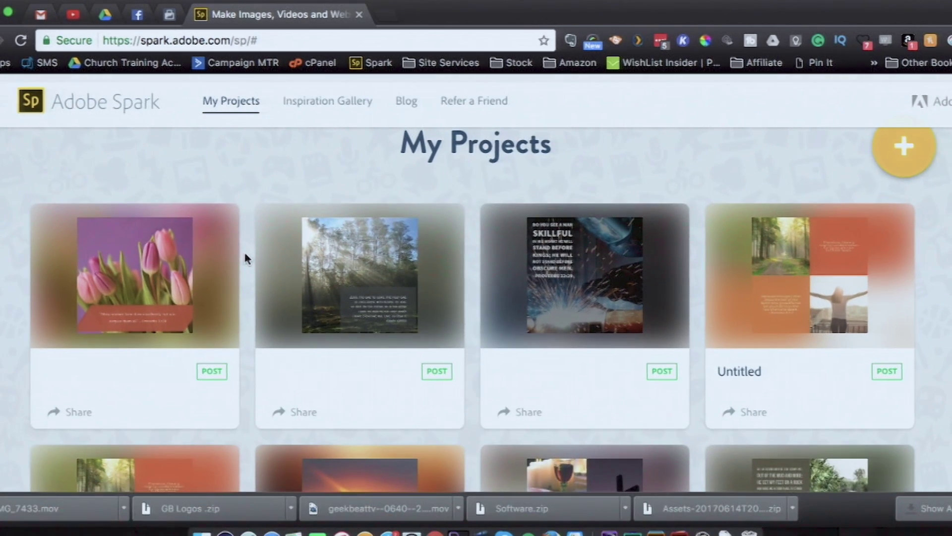
pyautogui.scroll(5, 245, 255)
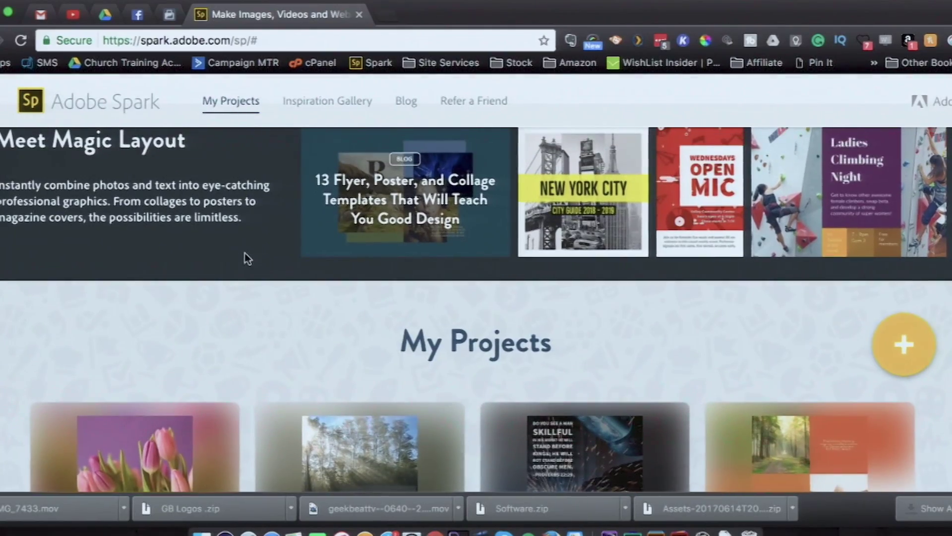
pyautogui.scroll(-3, 244, 254)
pyautogui.scroll(2, 244, 254)
pyautogui.press('super+t')
pyautogui.write('bib')
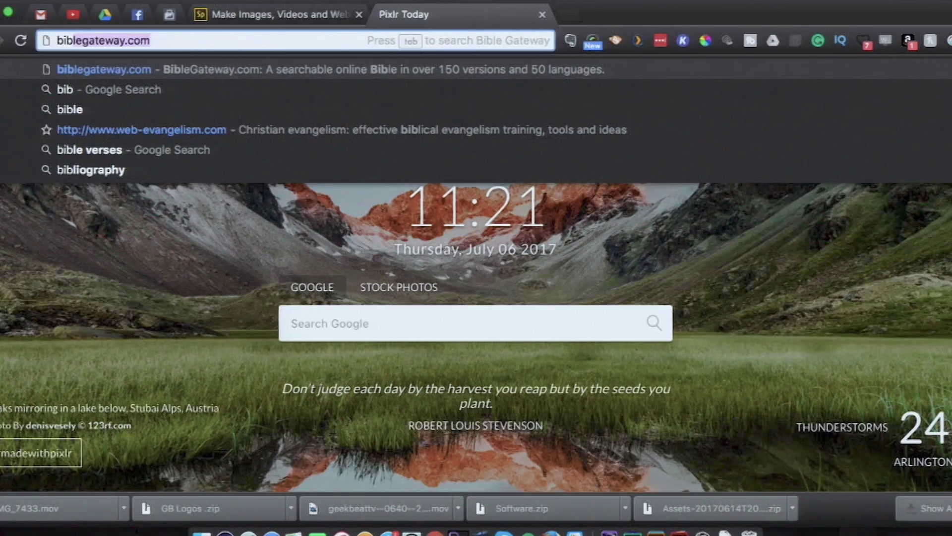
pyautogui.press('Return')
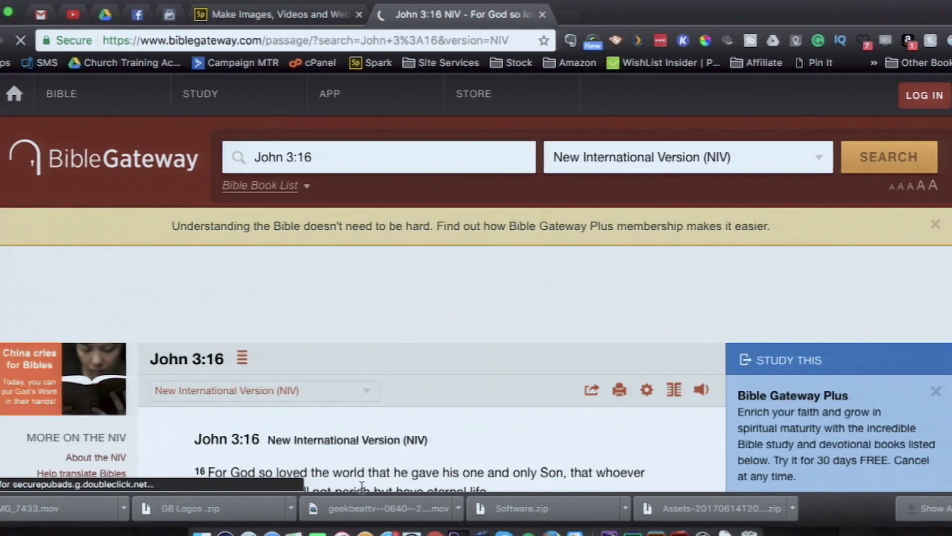
pyautogui.scroll(-3, 361, 486)
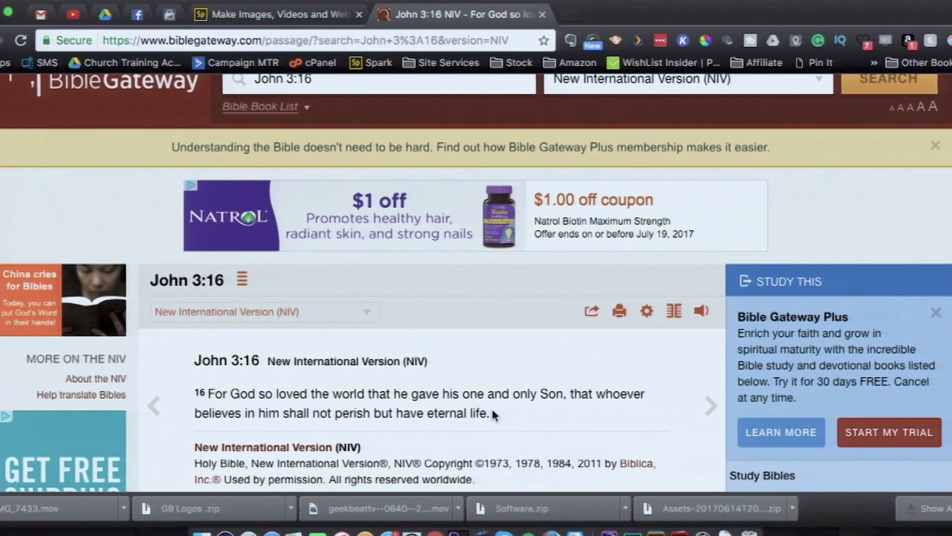
pyautogui.moveTo(491, 413); pyautogui.dragTo(208, 392)
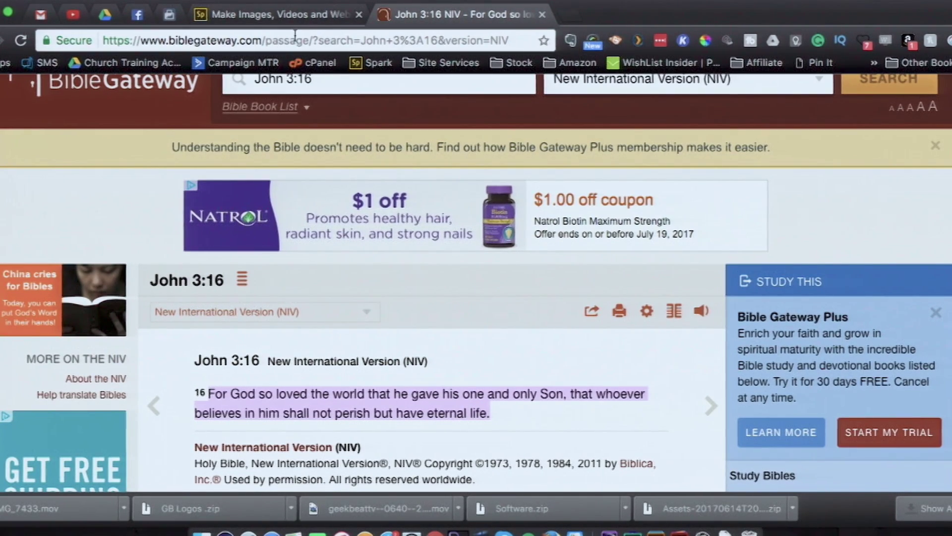
# Start a new Instagram-size Spark Post with the pasted John 3:16 verse as its message.
pyautogui.click(304, 20)
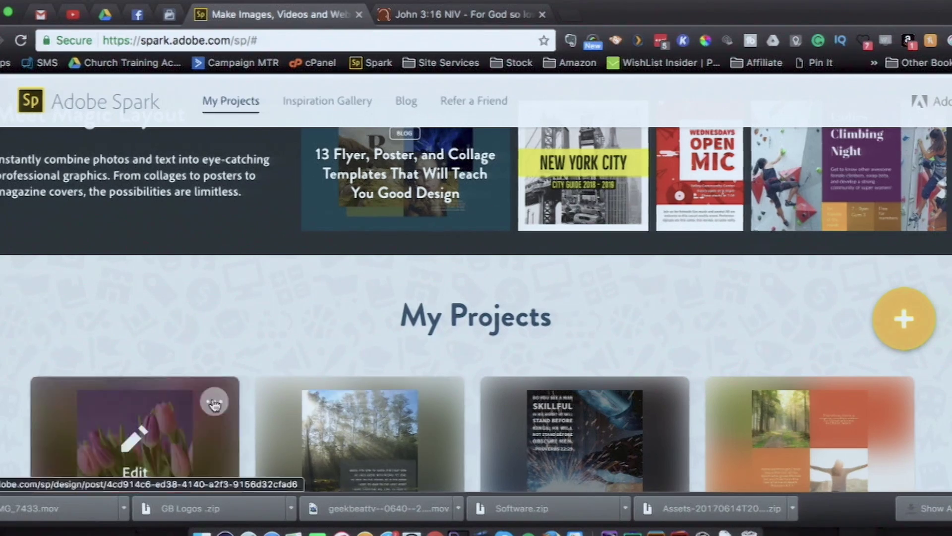
pyautogui.click(904, 331)
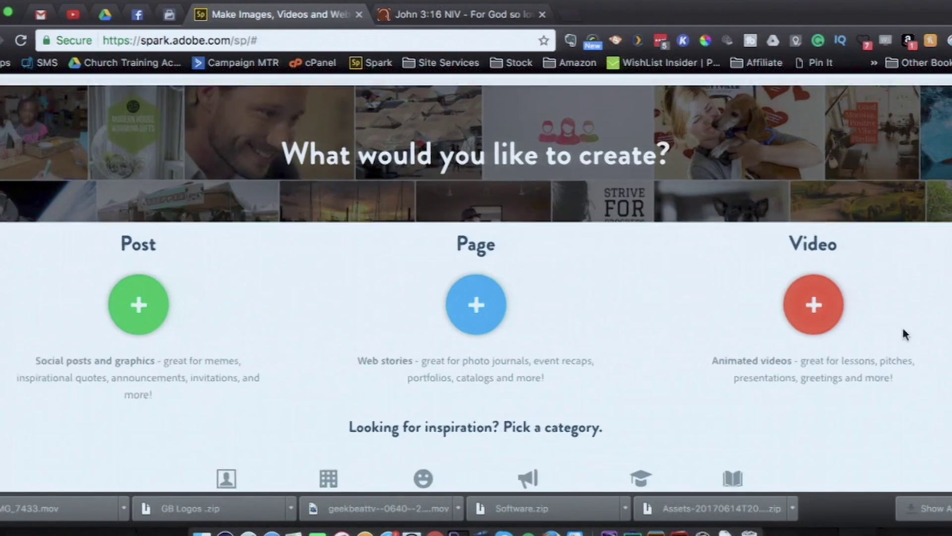
pyautogui.click(139, 293)
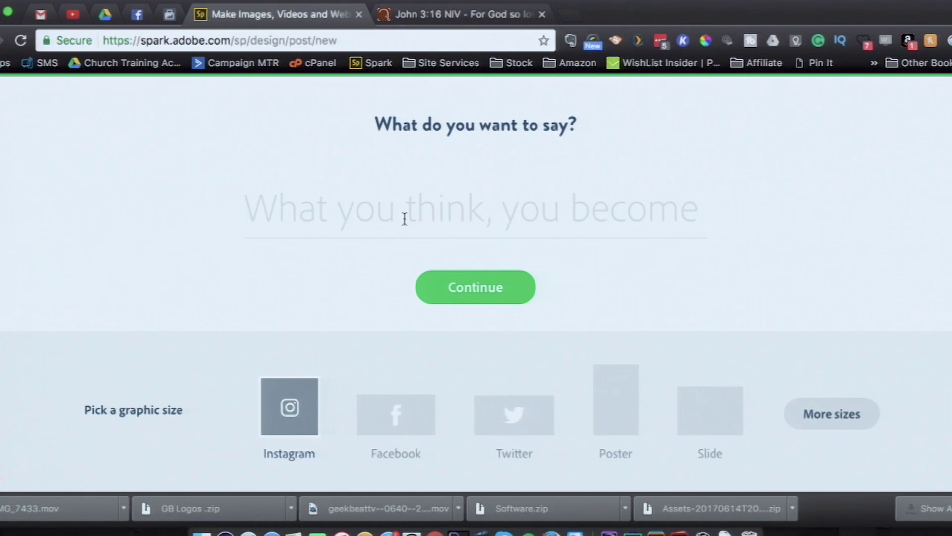
pyautogui.write('klsdjflaskjf')
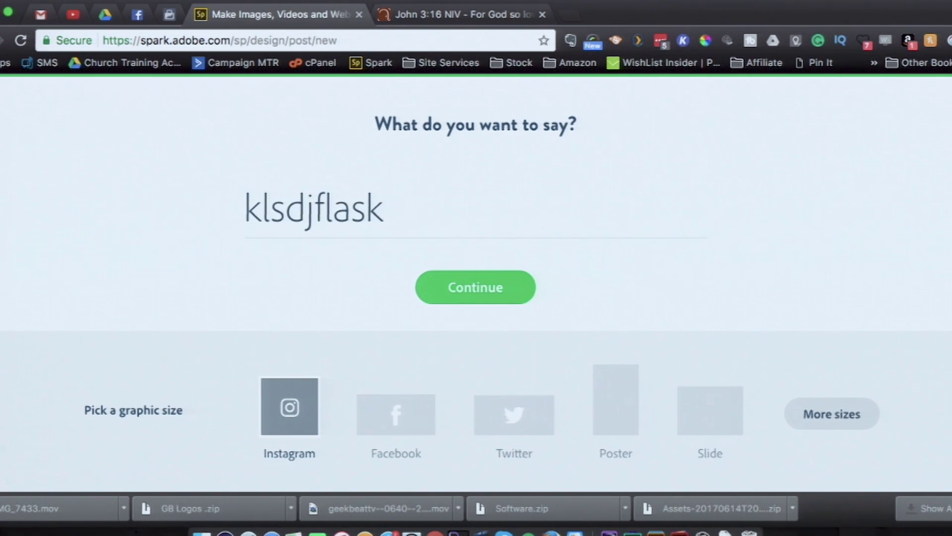
pyautogui.press('BackSpace')
pyautogui.press('BackSpace')
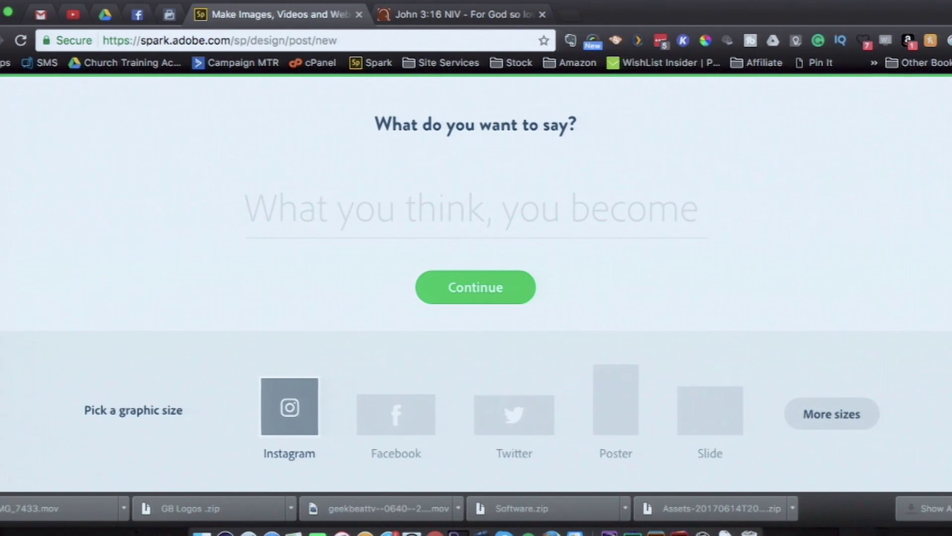
pyautogui.press('super+v')
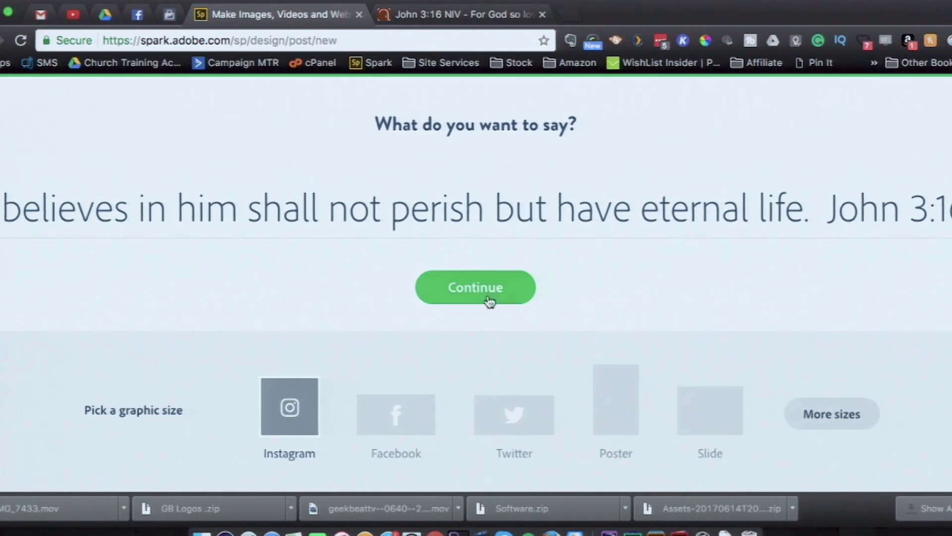
pyautogui.click(489, 298)
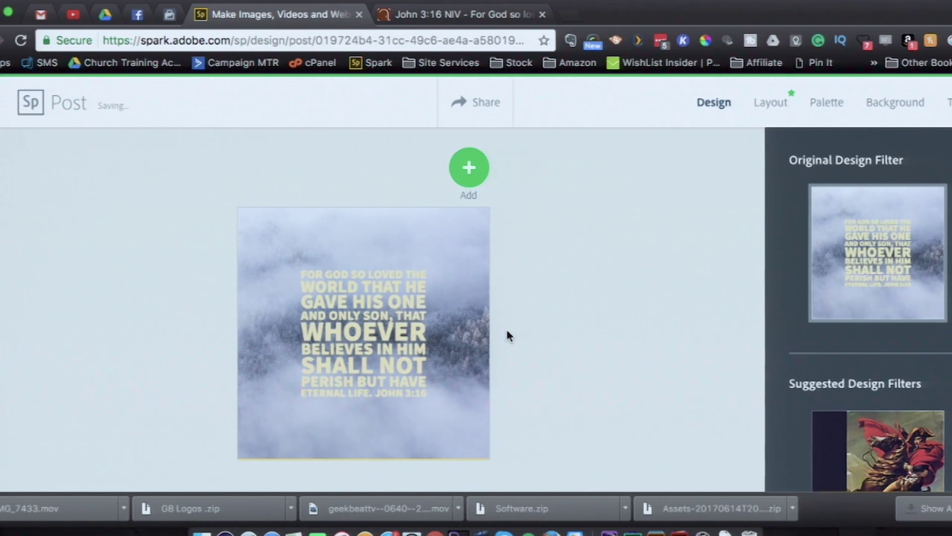
# Try the suggested design filter on the post, then revert to the original design.
pyautogui.scroll(-1, 902, 391)
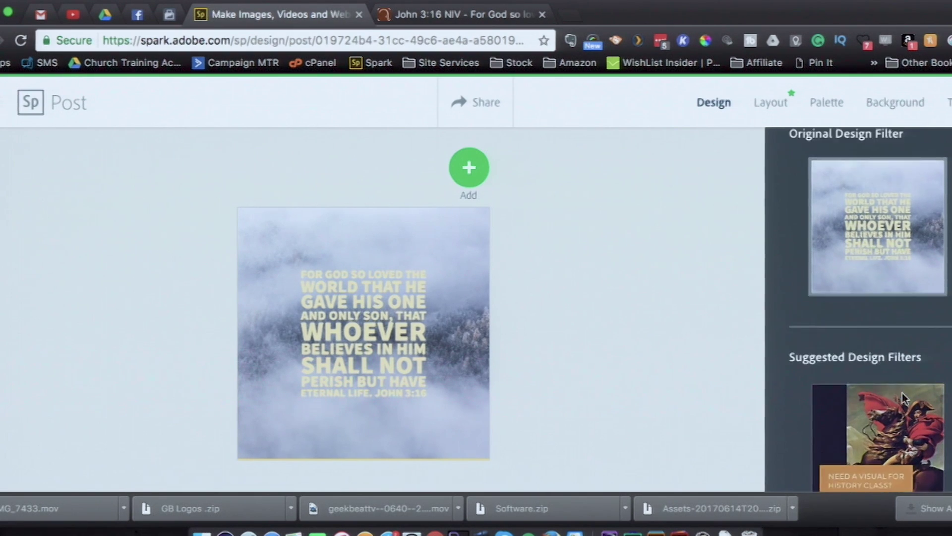
pyautogui.scroll(-3, 903, 394)
pyautogui.click(903, 400)
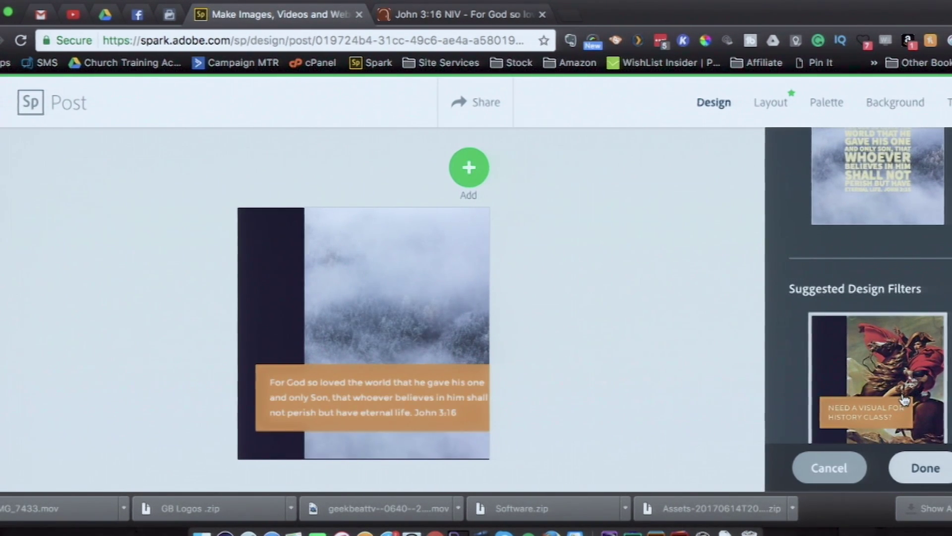
pyautogui.scroll(2, 883, 298)
pyautogui.click(876, 187)
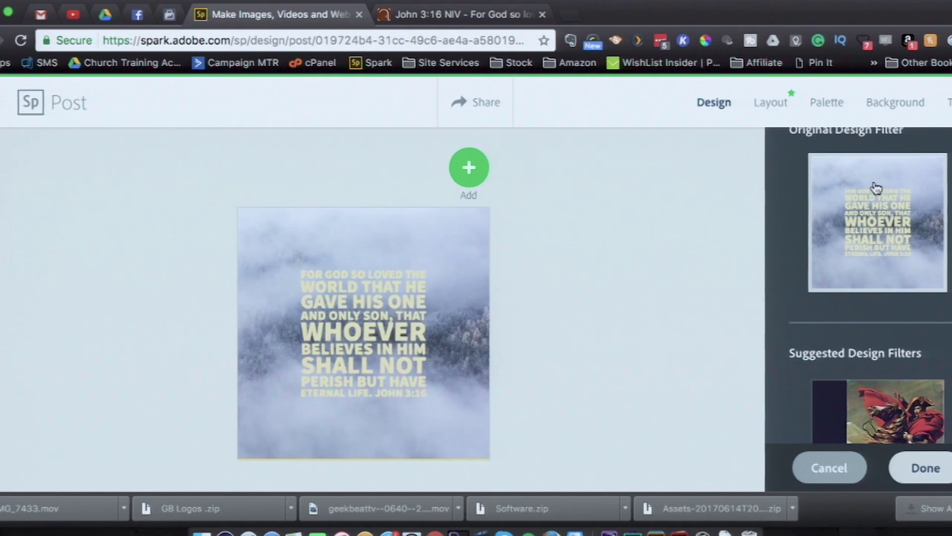
# Select the misty forest background photo to bring up its replace options.
pyautogui.scroll(1, 875, 187)
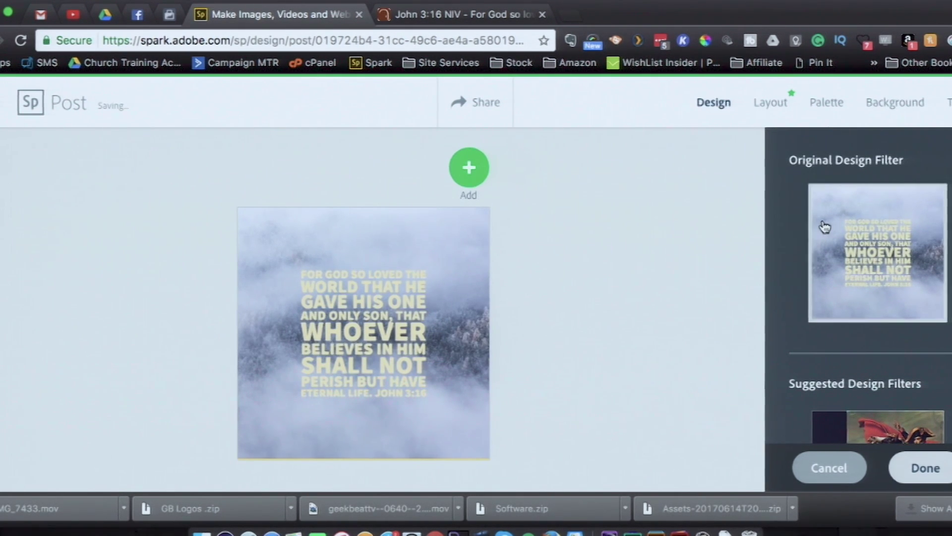
pyautogui.moveTo(446, 317)
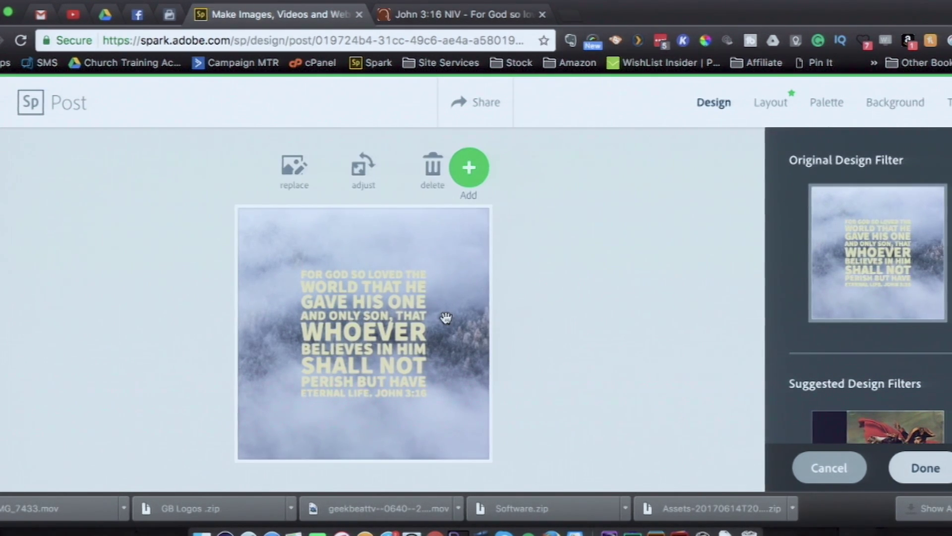
pyautogui.click(291, 170)
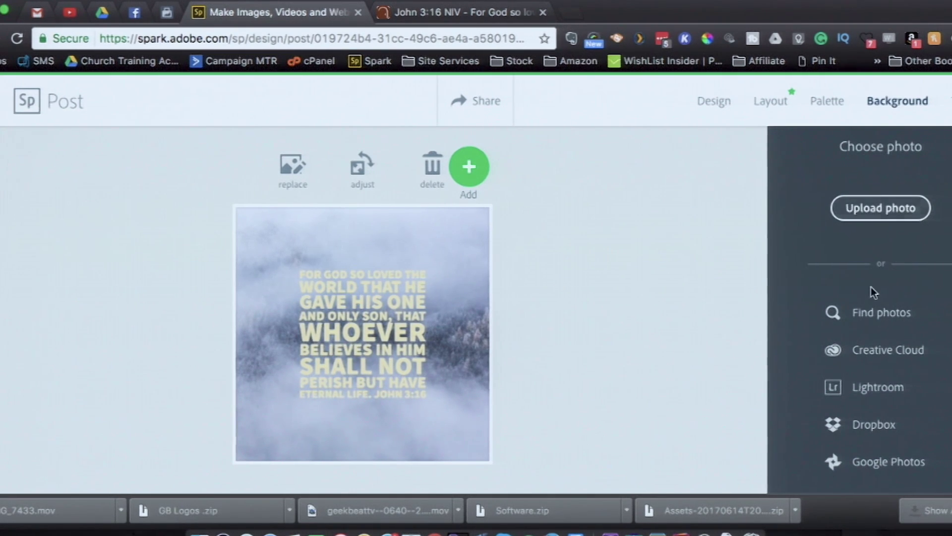
# Search free photos for 'earth' and use the Pixabay mountain lake photo as the background.
pyautogui.click(861, 313)
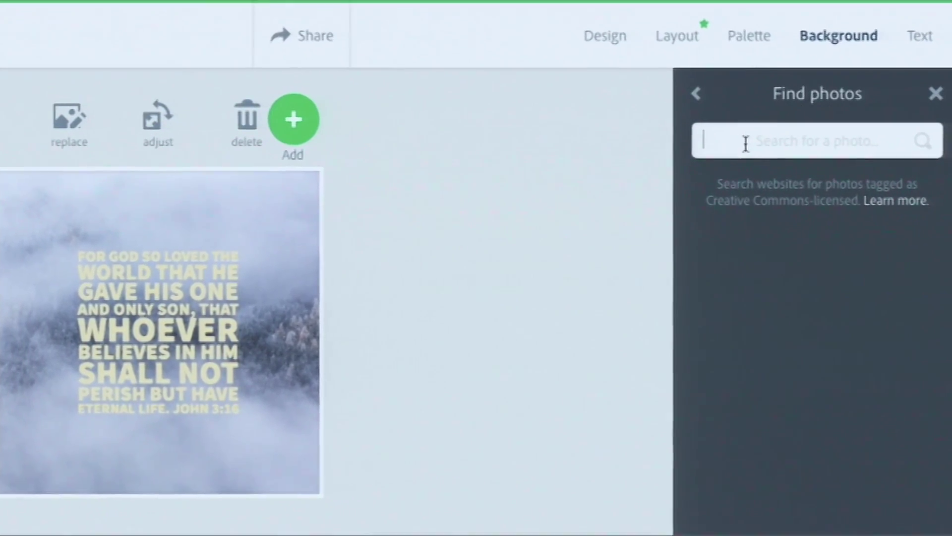
pyautogui.write('earth')
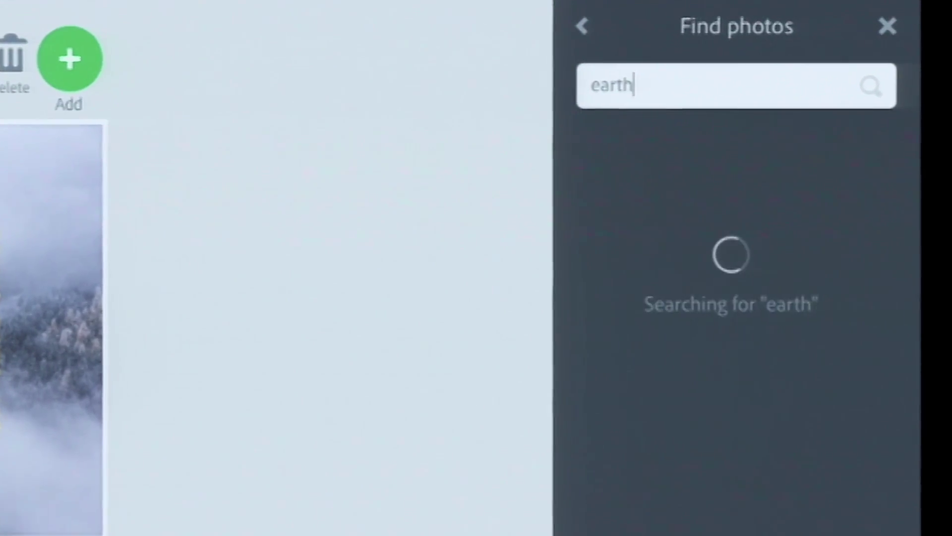
pyautogui.scroll(-10, 786, 353)
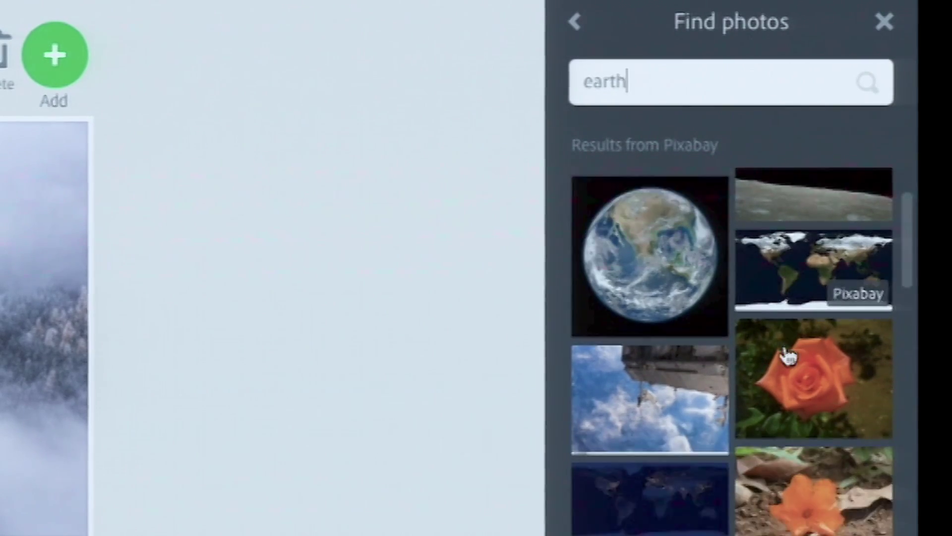
pyautogui.scroll(-6, 789, 355)
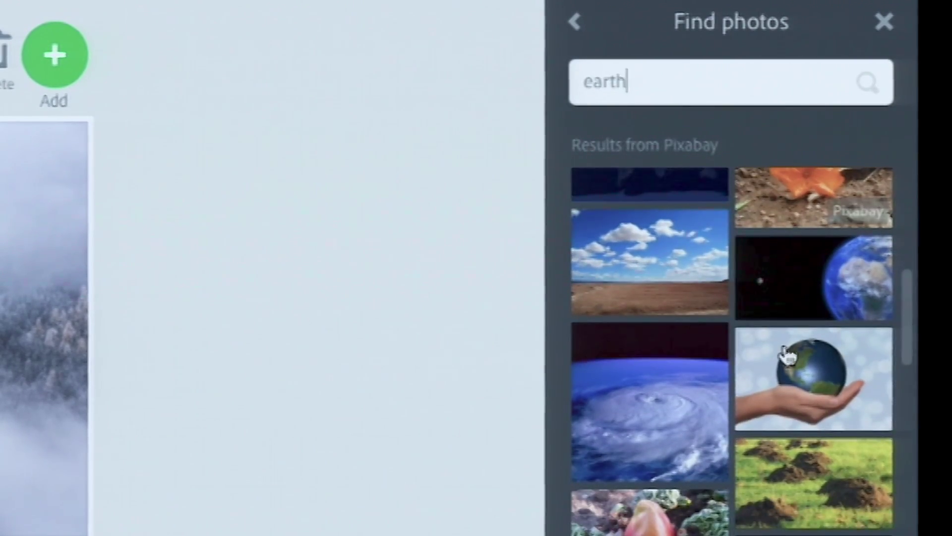
pyautogui.scroll(-5, 788, 355)
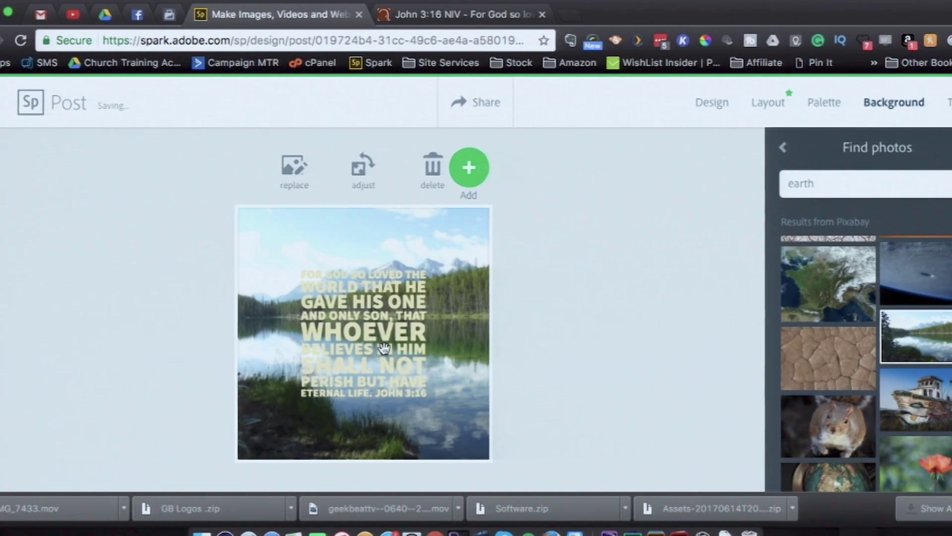
pyautogui.click(384, 348)
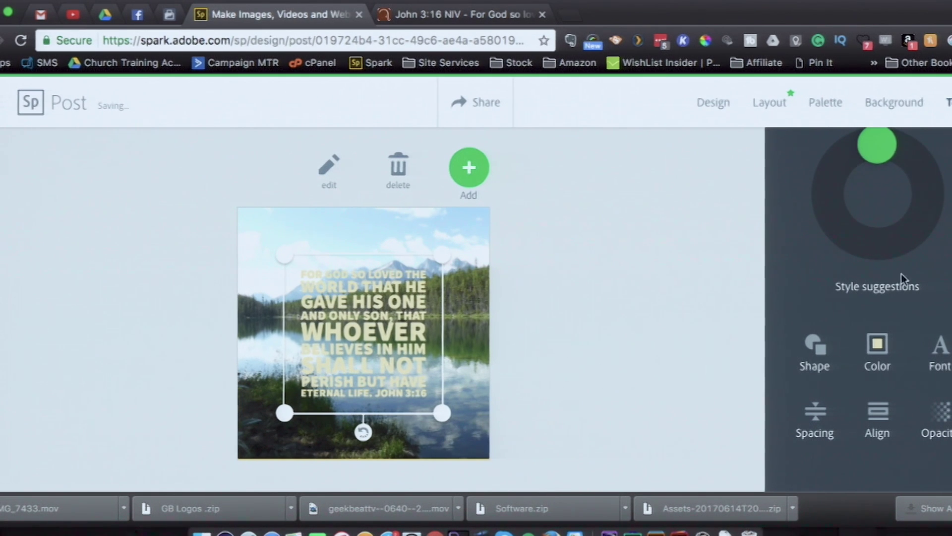
# Try teal and dark green for the verse colour, then settle on pale yellow.
pyautogui.click(876, 347)
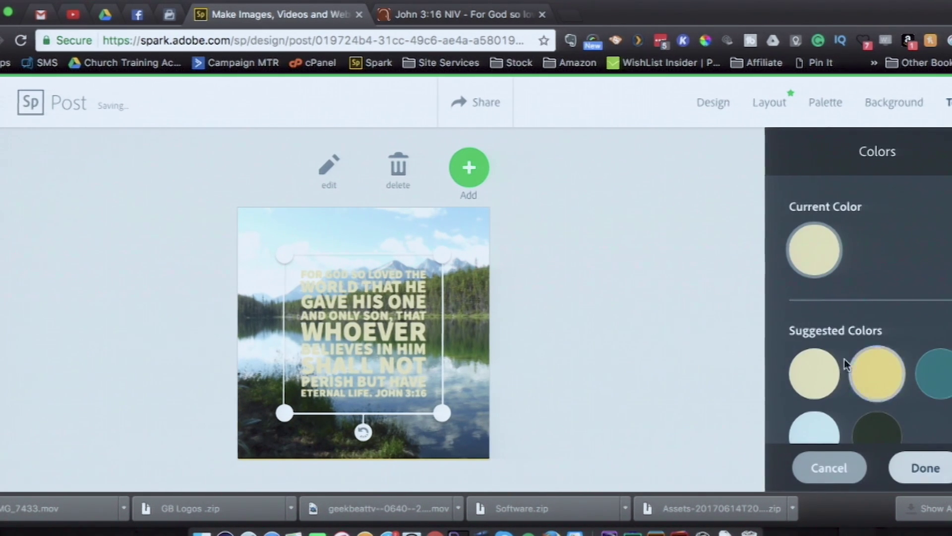
pyautogui.click(944, 385)
pyautogui.click(879, 439)
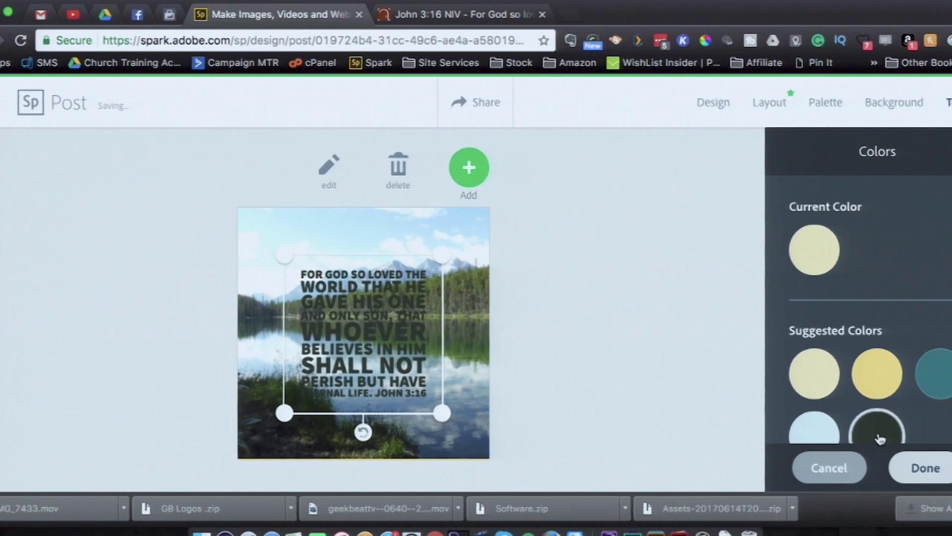
pyautogui.click(819, 392)
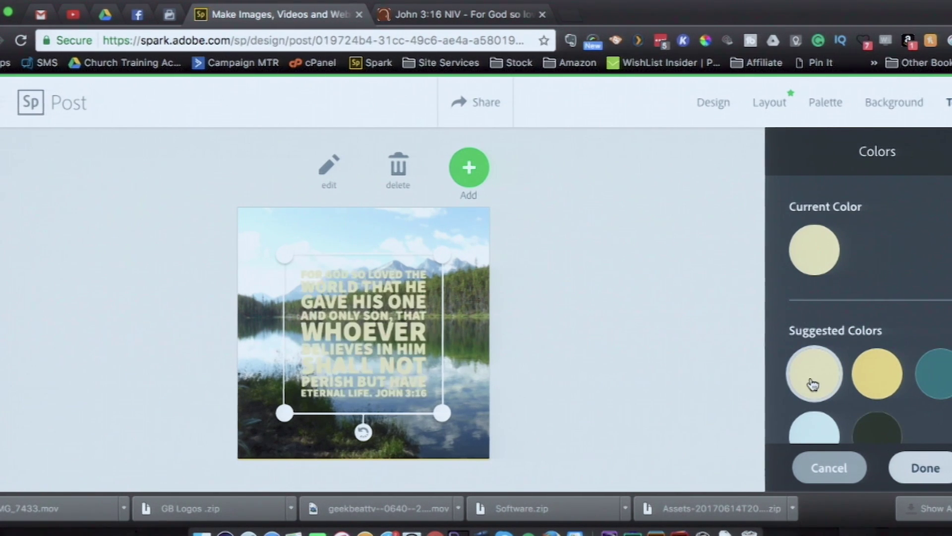
# Make the verse box narrower and taller and move it to the photo's lower right.
pyautogui.click(375, 302)
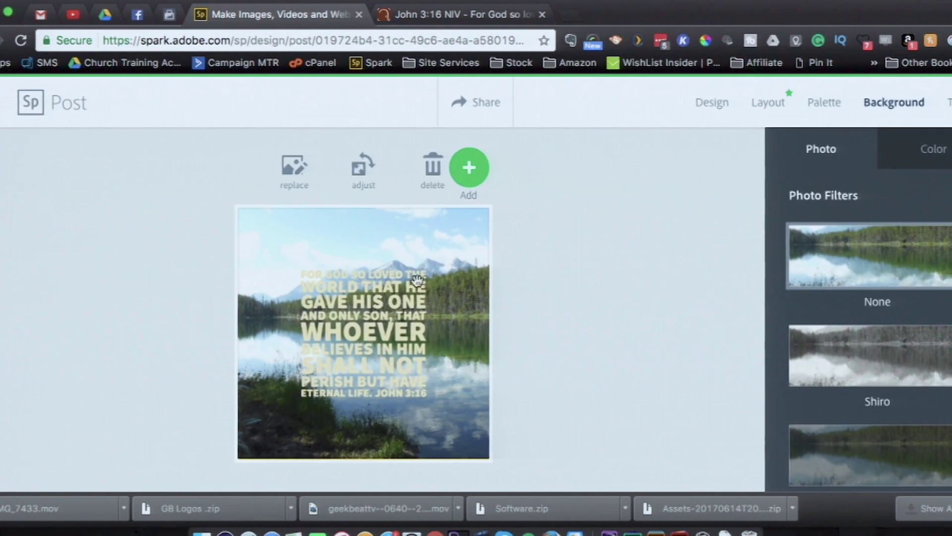
pyautogui.click(395, 300)
pyautogui.moveTo(438, 267); pyautogui.dragTo(410, 222)
pyautogui.moveTo(363, 256); pyautogui.dragTo(451, 350)
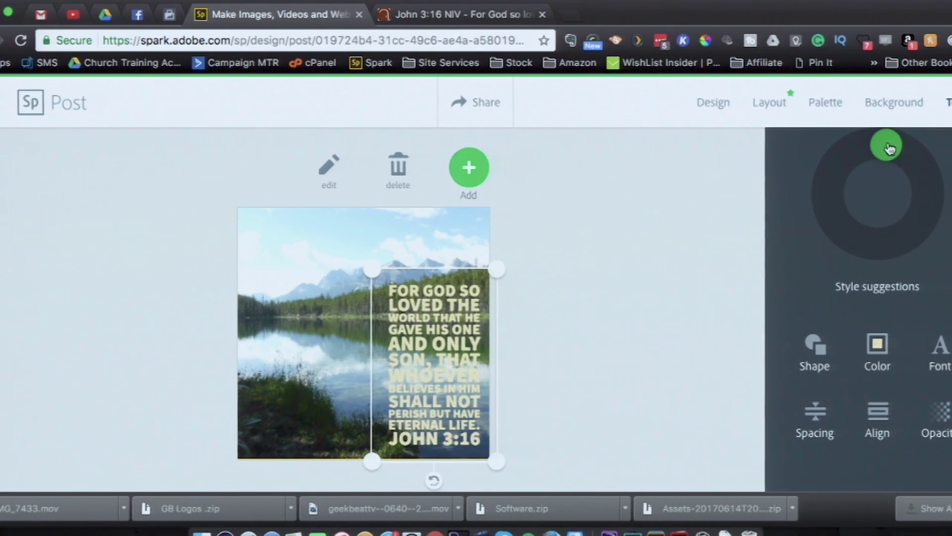
# Give the verse a serif style on a dark translucent panel and apply the Magnolia photo filter.
pyautogui.click(909, 154)
pyautogui.moveTo(910, 155); pyautogui.dragTo(924, 215)
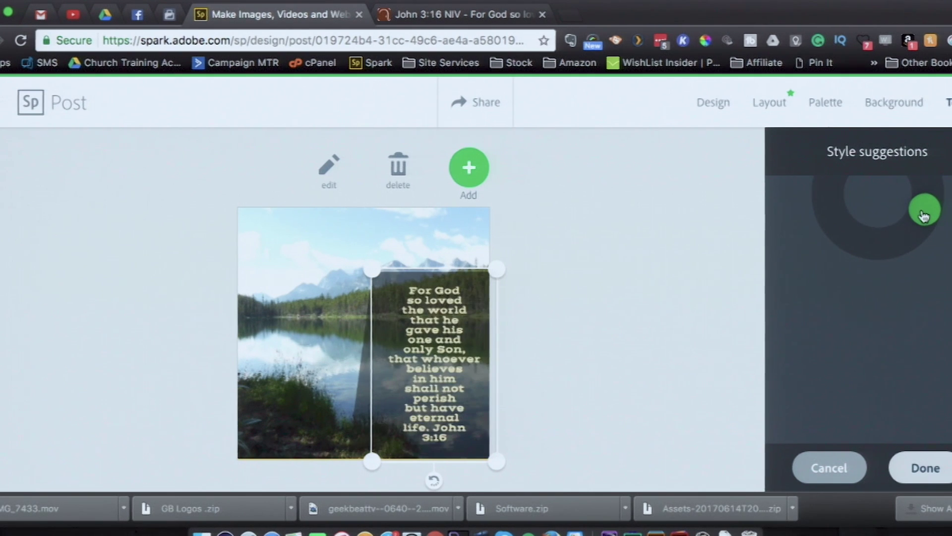
pyautogui.click(438, 335)
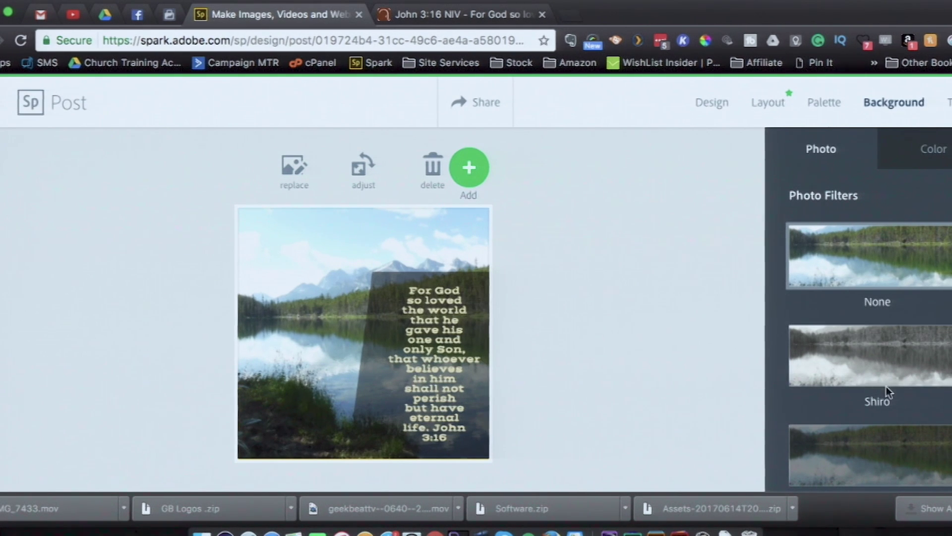
pyautogui.click(888, 470)
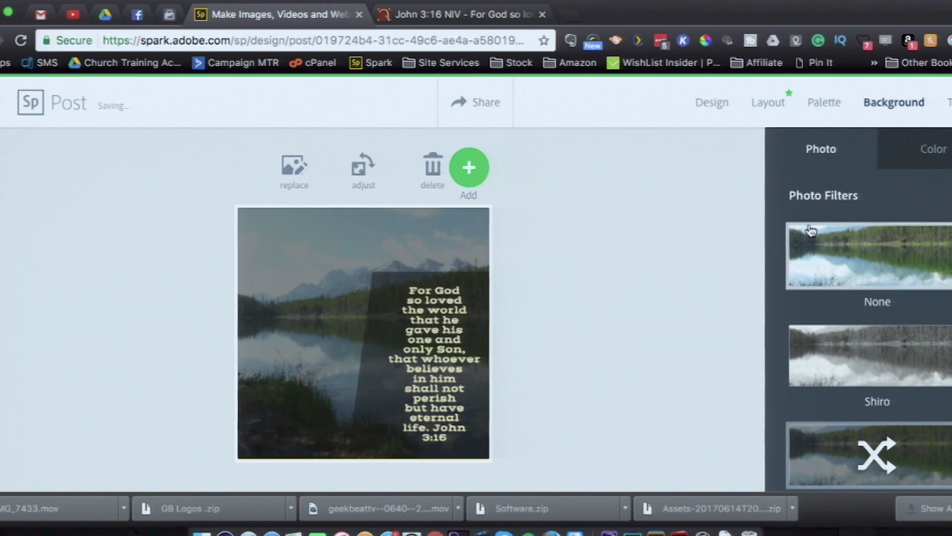
pyautogui.click(829, 257)
pyautogui.click(827, 356)
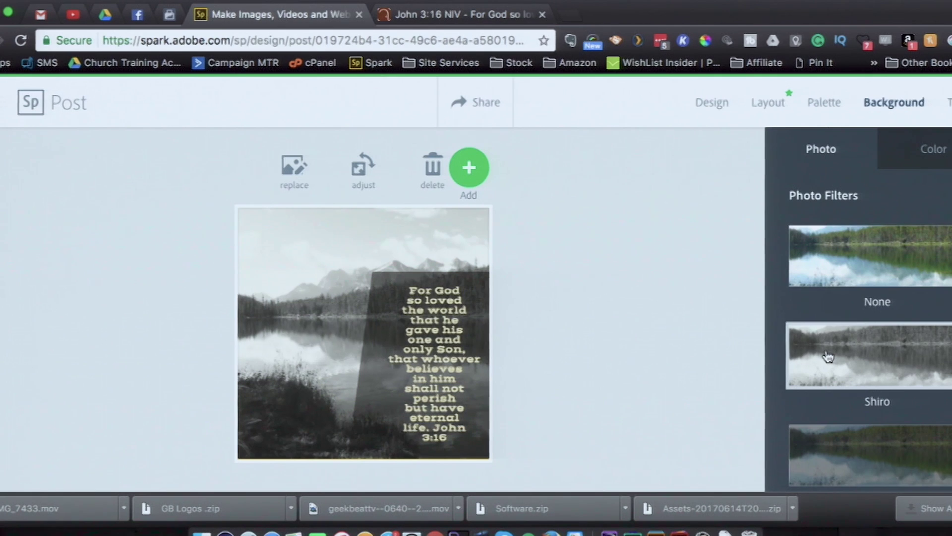
pyautogui.scroll(-4, 827, 356)
pyautogui.click(828, 356)
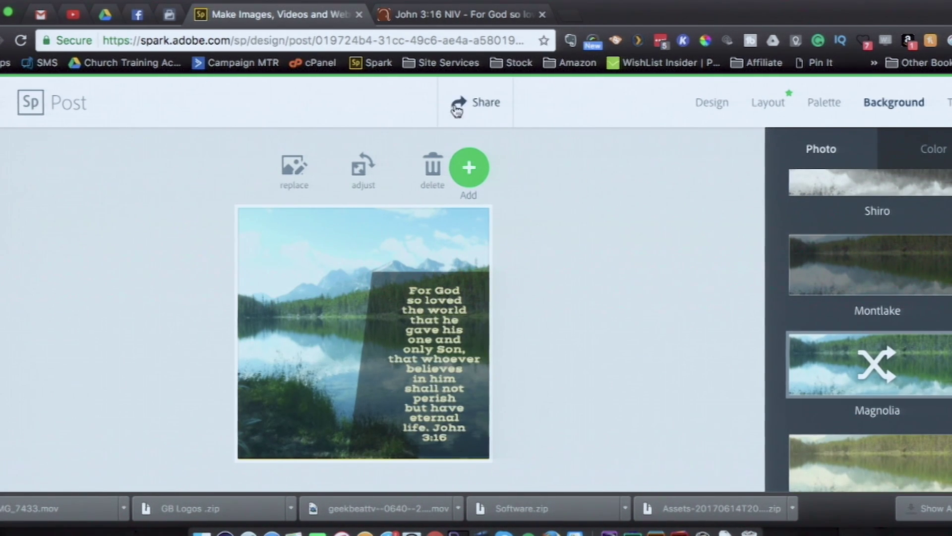
# Save the finished John 3:16 post and bring up its Share dialog.
pyautogui.click(486, 103)
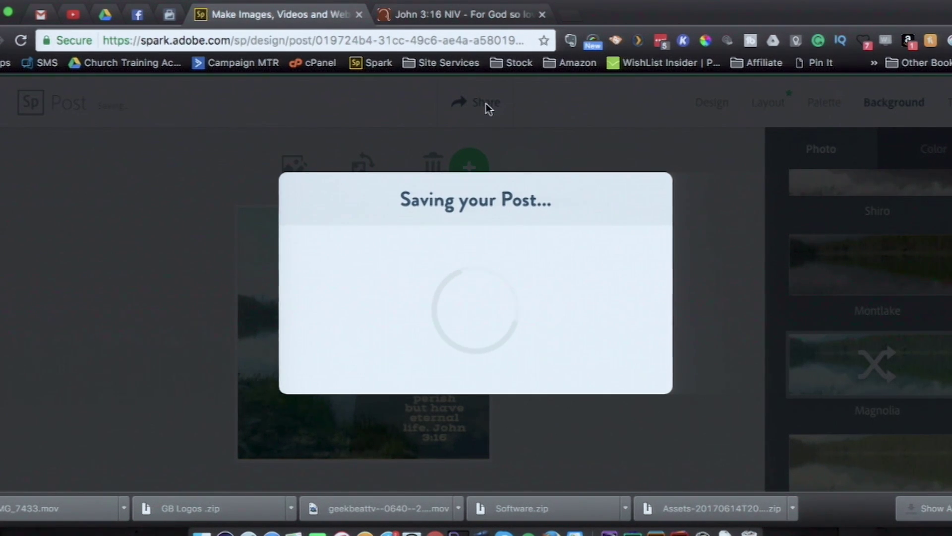